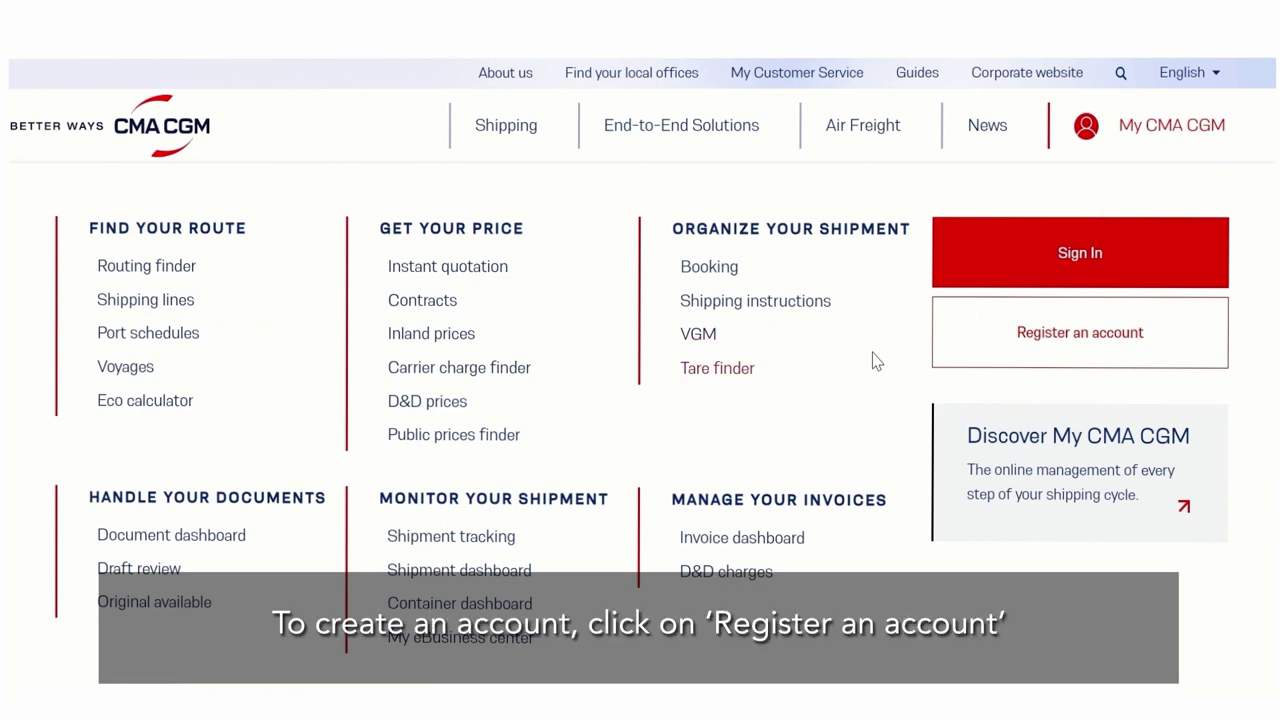
- Start a new account registration and set the account language to English
{"action": "left_click", "coordinate": [1017, 354]}
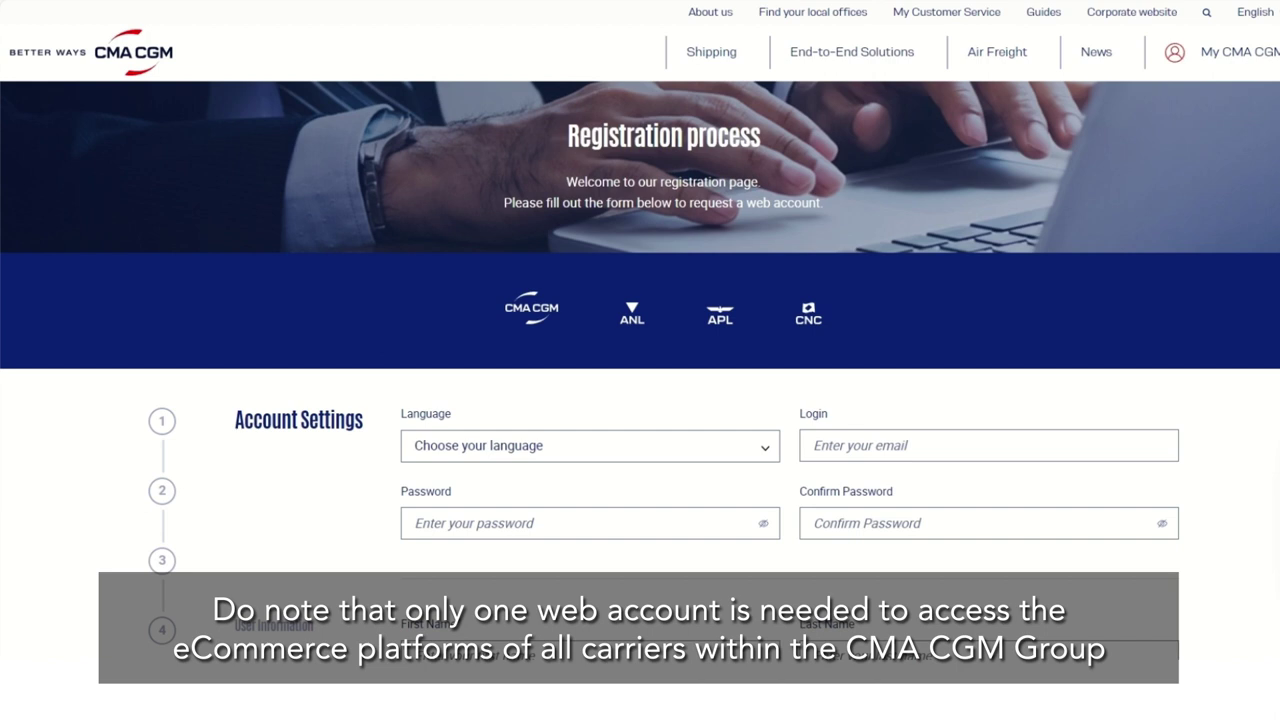
{"action": "key", "text": "ctrl+plus"}
{"action": "scroll", "coordinate": [719, 365], "scroll_direction": "down", "scroll_amount": 3}
{"action": "left_click", "coordinate": [775, 277]}
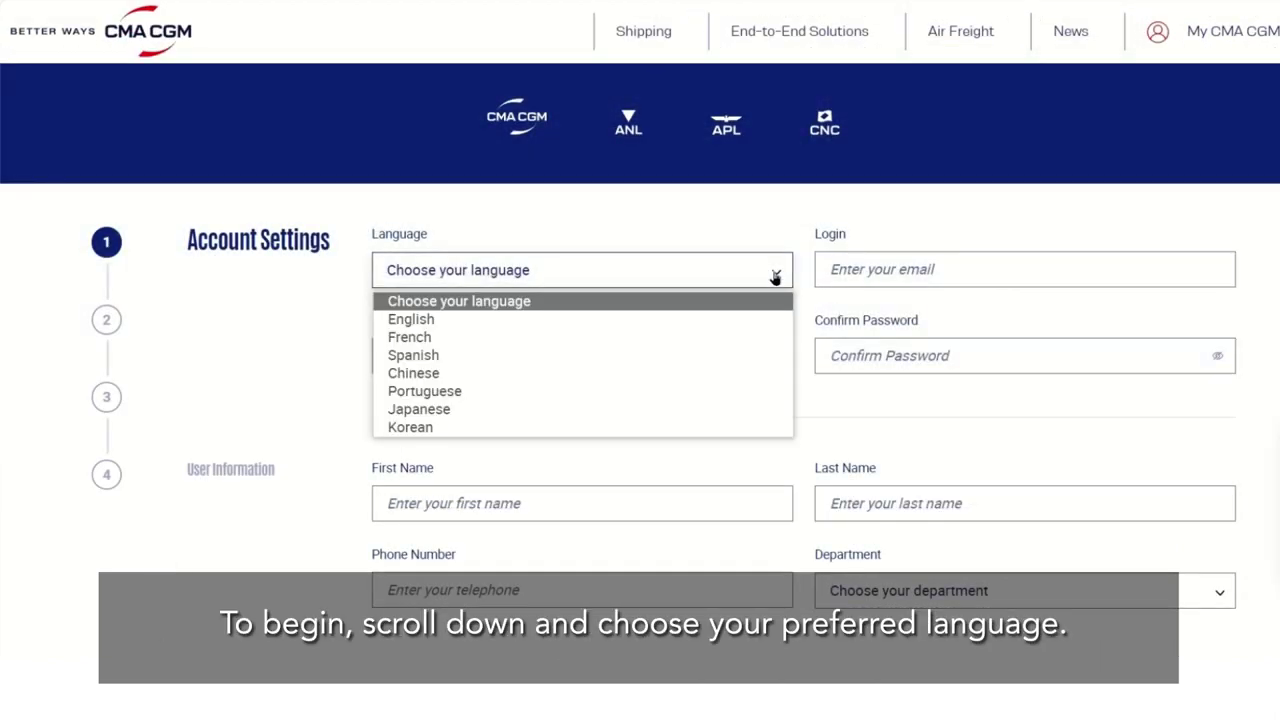
{"action": "left_click", "coordinate": [575, 319]}
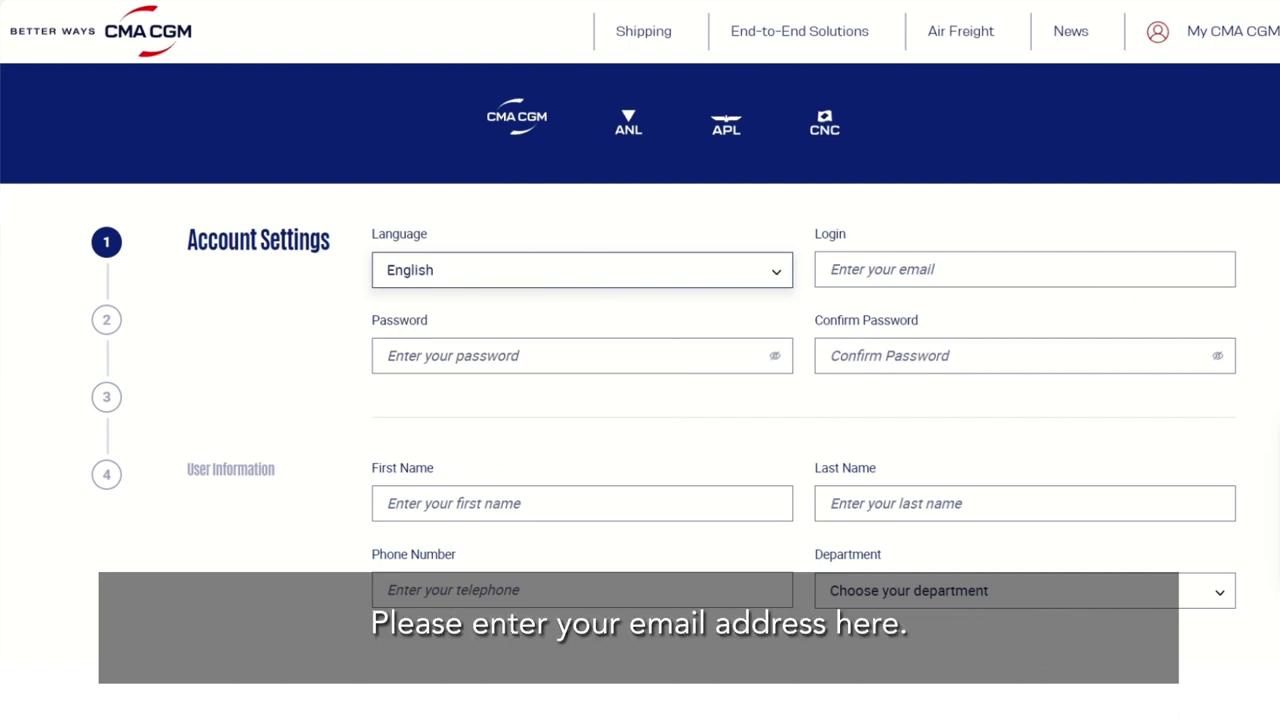
- Enter the login e-mail address, then the account password and its matching confirmation
{"action": "left_click", "coordinate": [845, 275]}
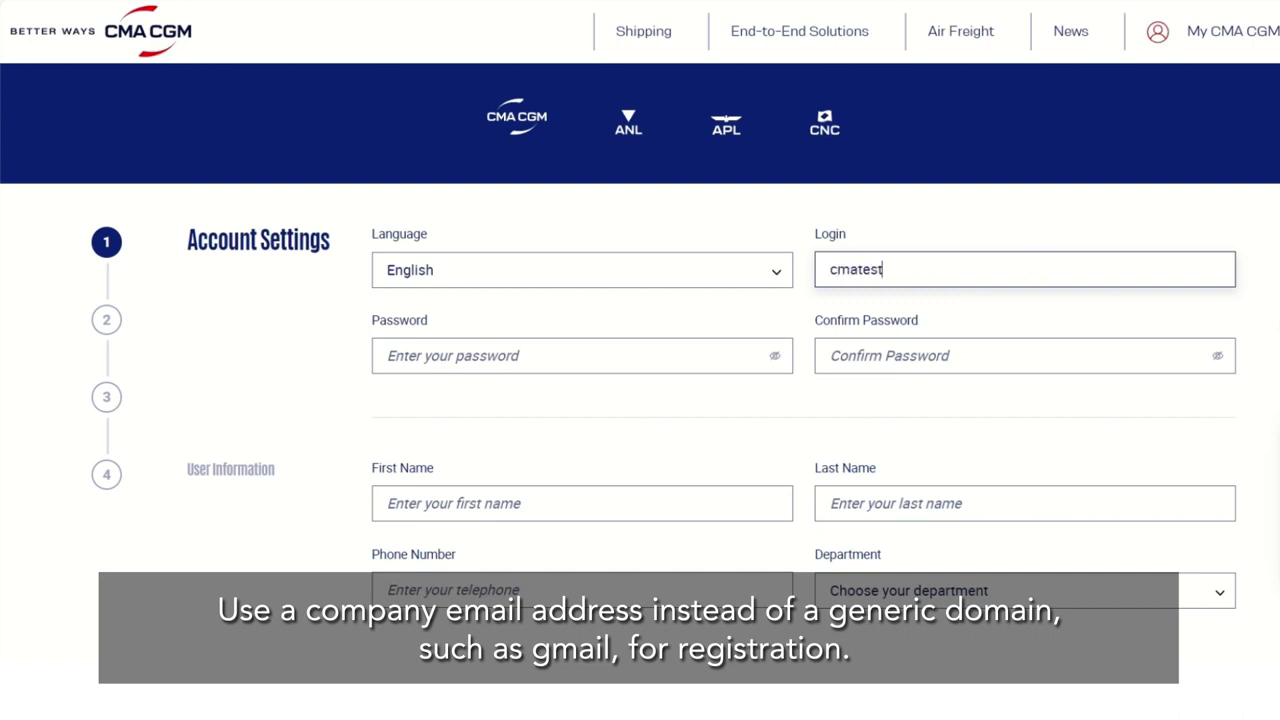
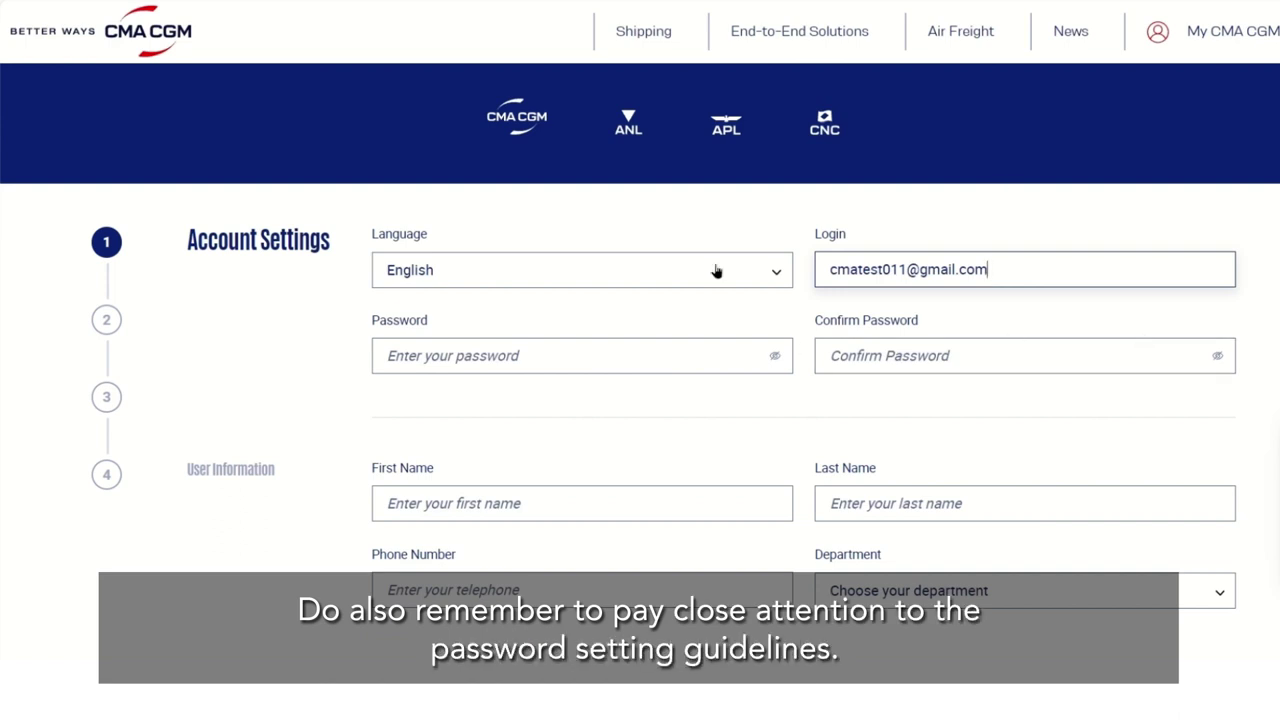
{"action": "left_click", "coordinate": [460, 355]}
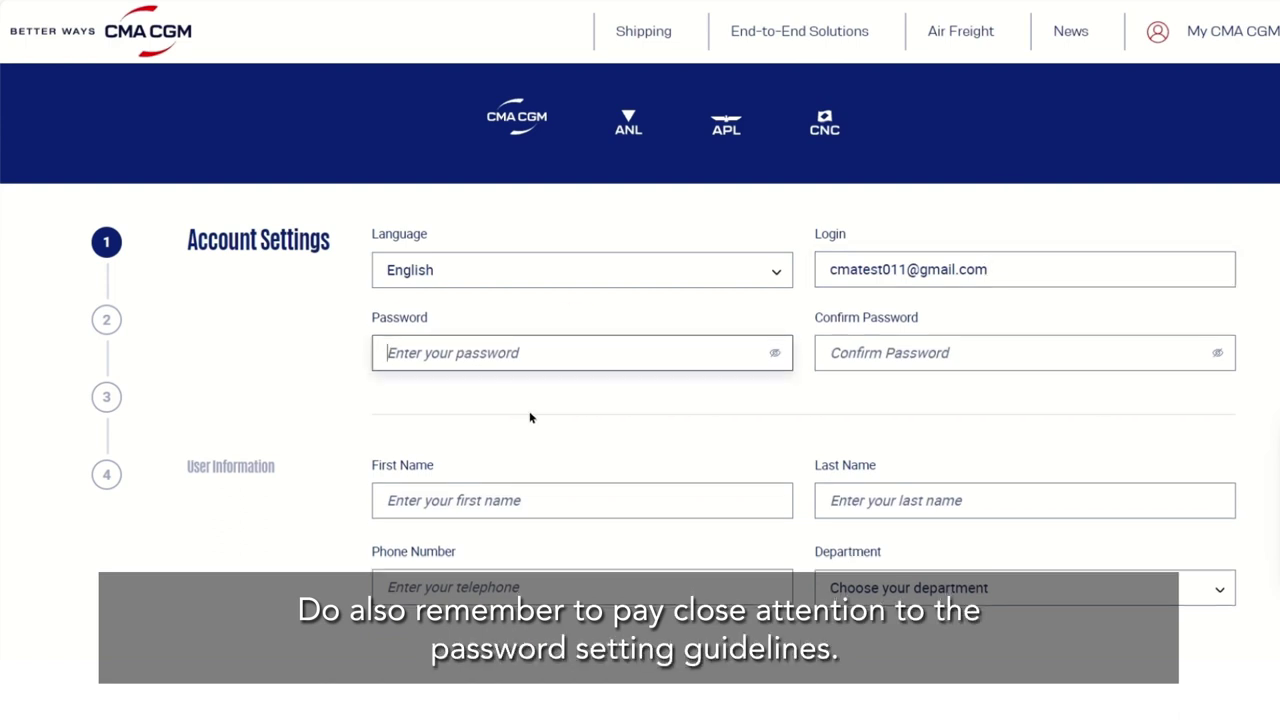
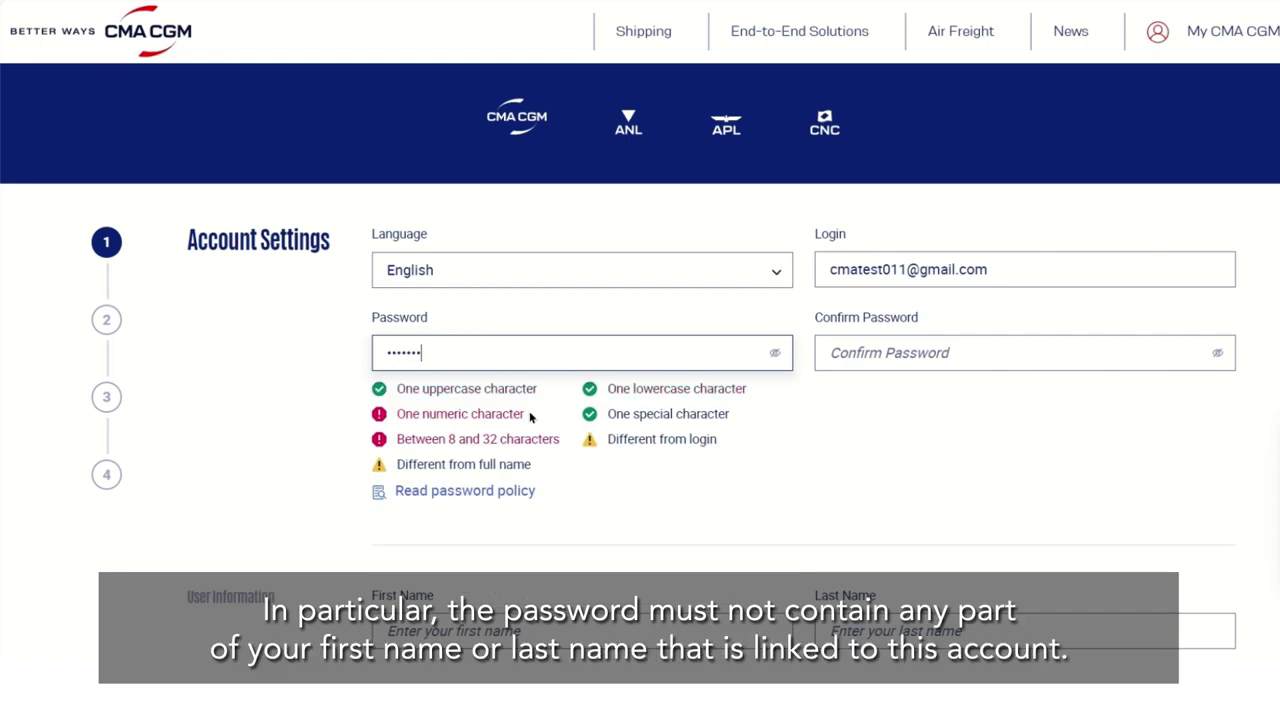
{"action": "key", "text": "ctrl+a"}
{"action": "scroll", "coordinate": [700, 400], "scroll_direction": "down", "scroll_amount": 1}
{"action": "left_click", "coordinate": [888, 252]}
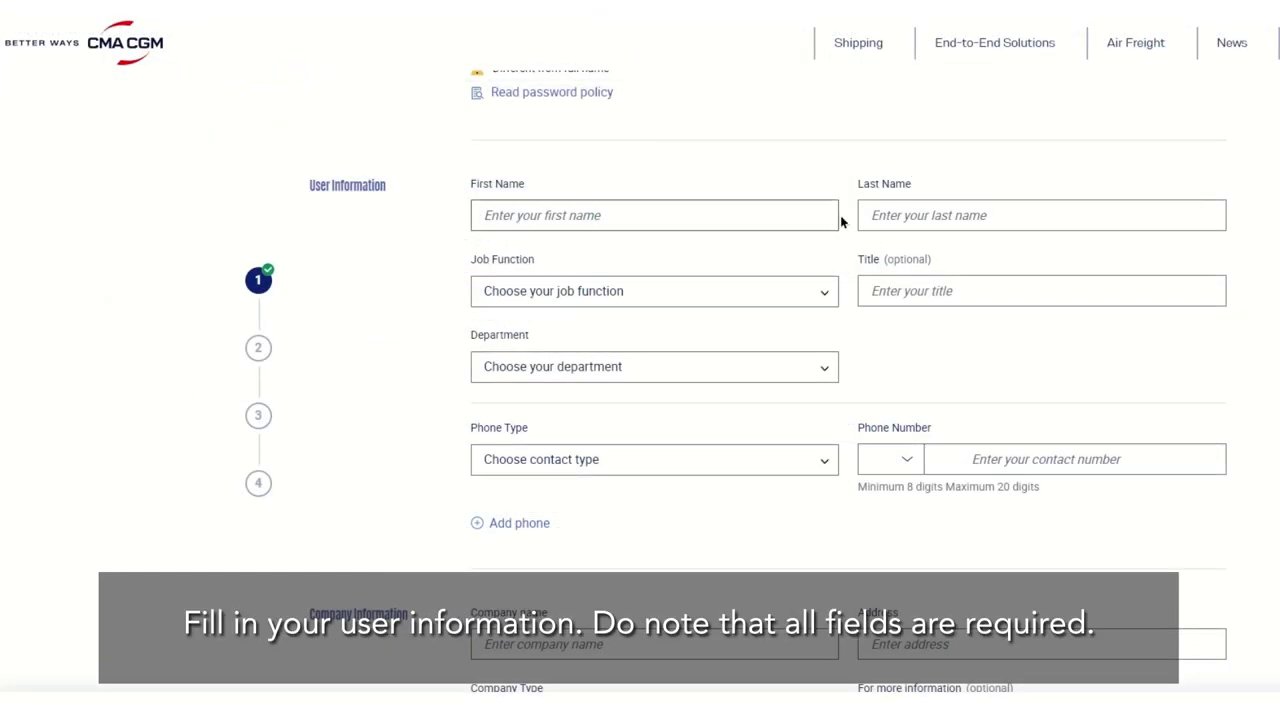
- Enter the user's full name, Key Account/Vendor management job, Key Account Manager title, and Customer Service department
{"action": "left_click", "coordinate": [805, 212]}
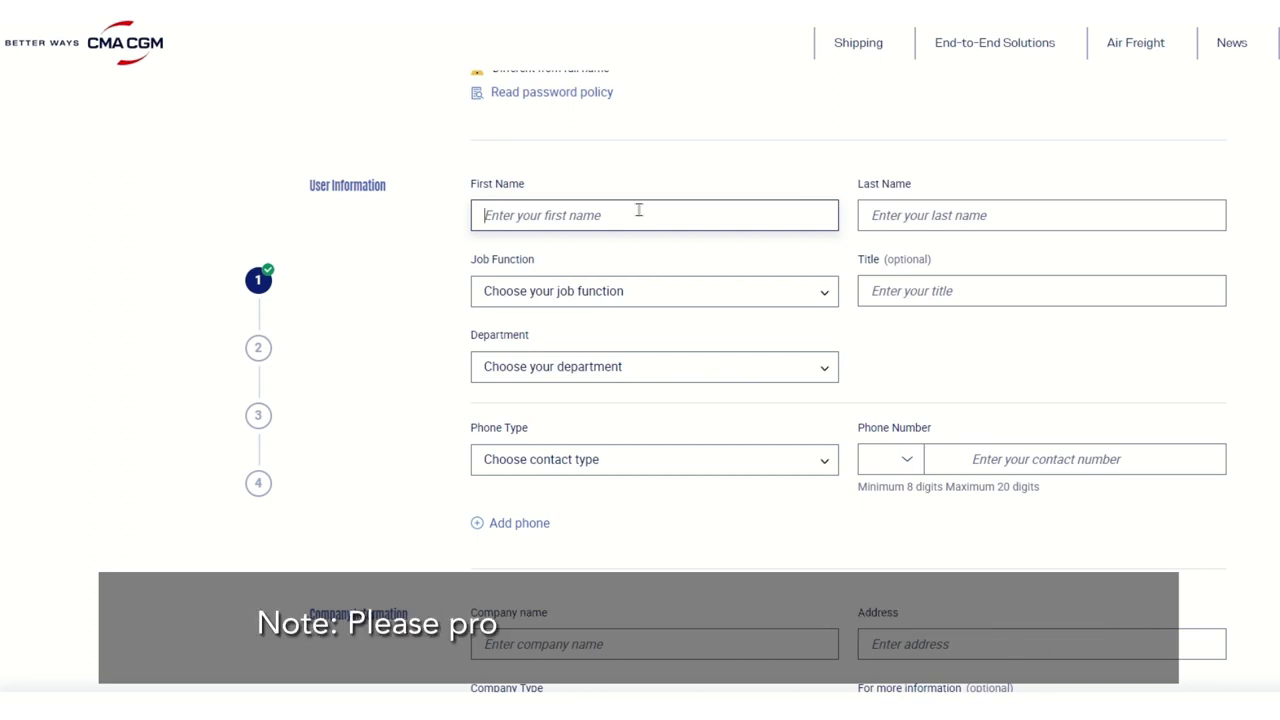
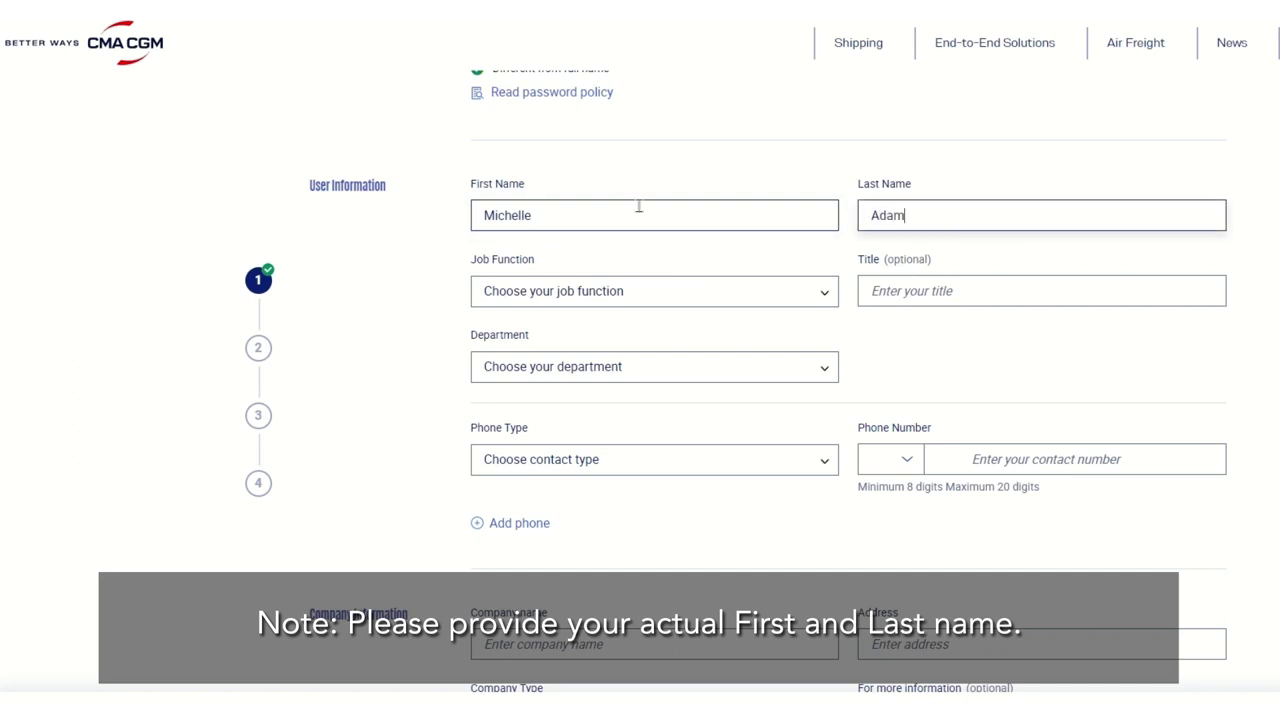
{"action": "left_click", "coordinate": [741, 295]}
{"action": "left_click", "coordinate": [606, 414]}
{"action": "left_click", "coordinate": [1000, 291]}
{"action": "type", "text": "Key Account Manager"}
{"action": "left_click", "coordinate": [654, 366]}
{"action": "left_click", "coordinate": [586, 420]}
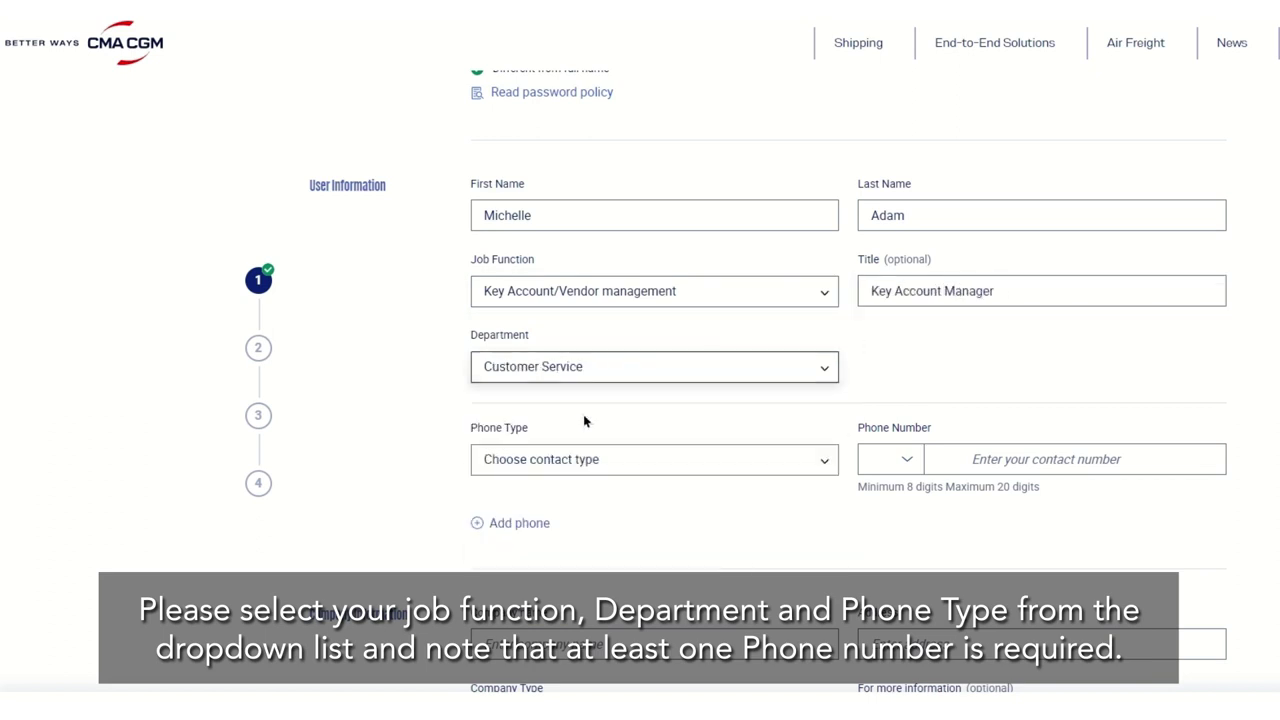
- Add a Phone Number with Singapore (+65) country code and the user's phone number
{"action": "left_click", "coordinate": [654, 459]}
{"action": "left_click", "coordinate": [907, 459]}
{"action": "scroll", "coordinate": [1040, 550], "scroll_direction": "down", "scroll_amount": 15}
{"action": "left_click", "coordinate": [1174, 562]}
{"action": "type", "text": "12345678"}
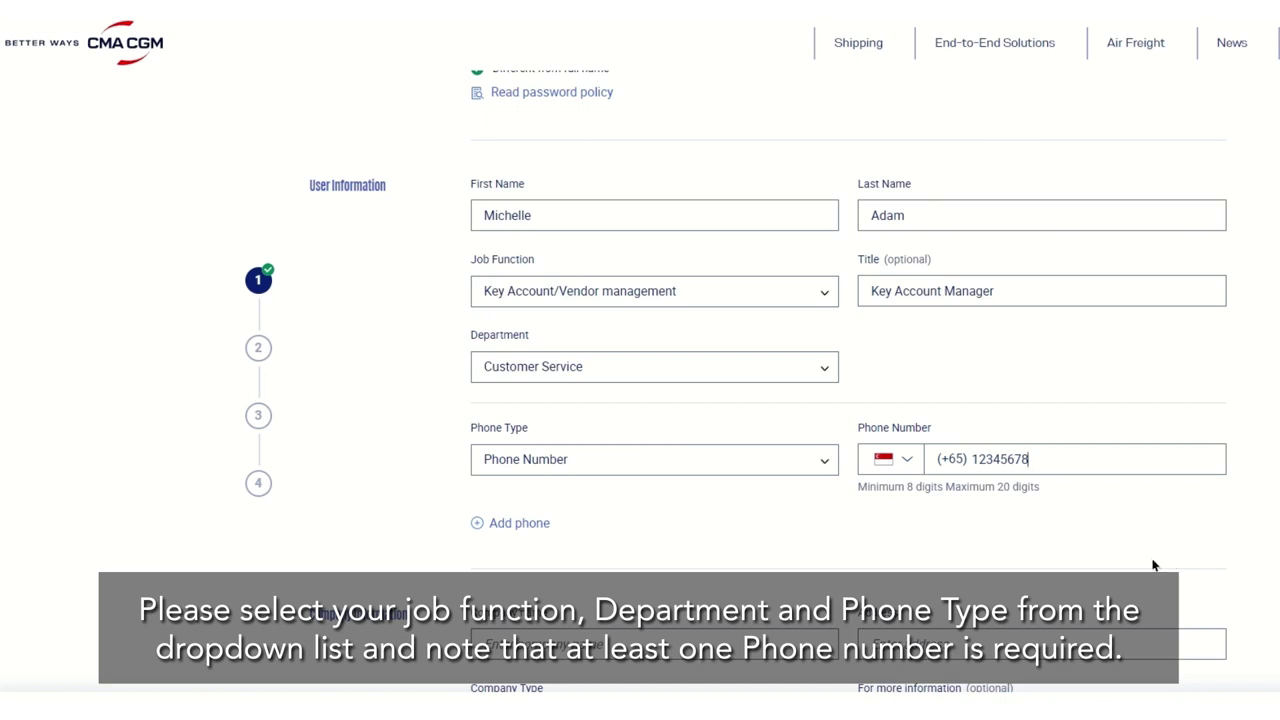
{"action": "scroll", "coordinate": [1050, 550], "scroll_direction": "down", "scroll_amount": 2}
{"action": "scroll", "coordinate": [700, 473], "scroll_direction": "down", "scroll_amount": 1}
{"action": "scroll", "coordinate": [700, 473], "scroll_direction": "down", "scroll_amount": 1}
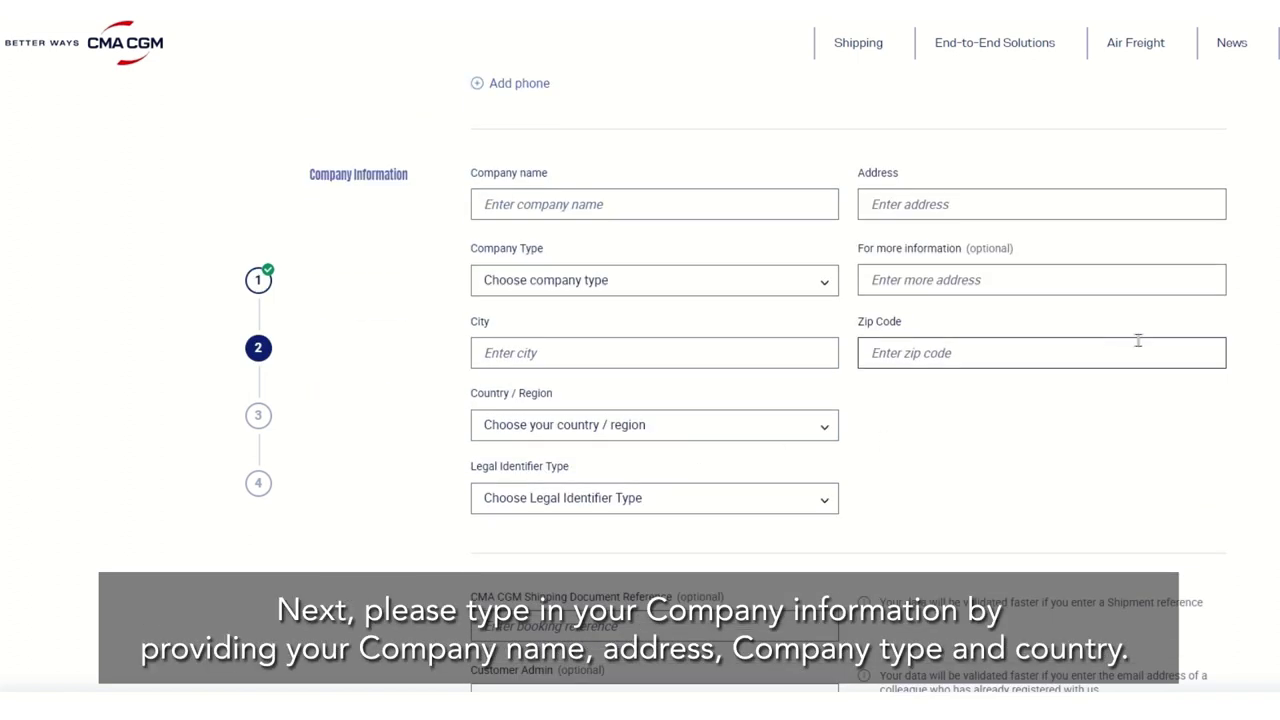
- Enter company name 'ABC Company Limited', the company's street address, and Freight Forwarder company type
{"action": "left_click", "coordinate": [529, 200]}
{"action": "type", "text": "ABC COmpa"}
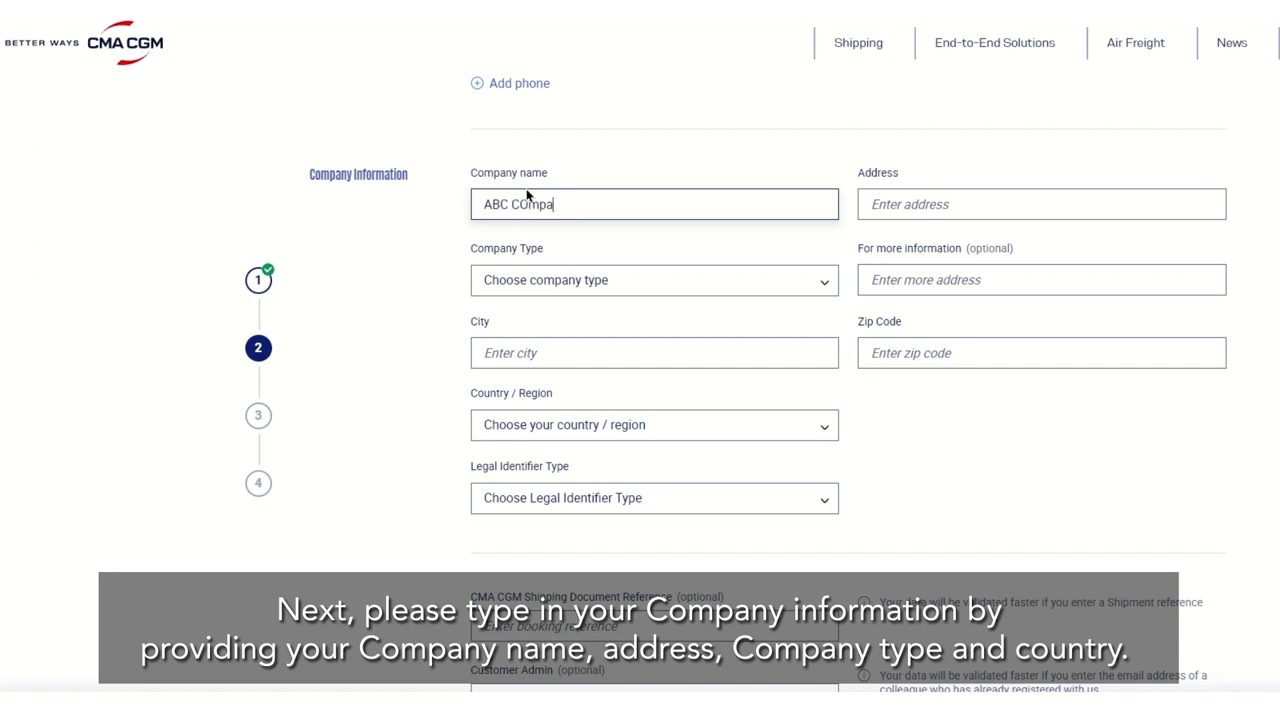
{"action": "key", "text": "BackSpace"}
{"action": "key", "text": "BackSpace"}
{"action": "key", "text": "BackSpace"}
{"action": "key", "text": "BackSpace"}
{"action": "type", "text": "ompany Limited"}
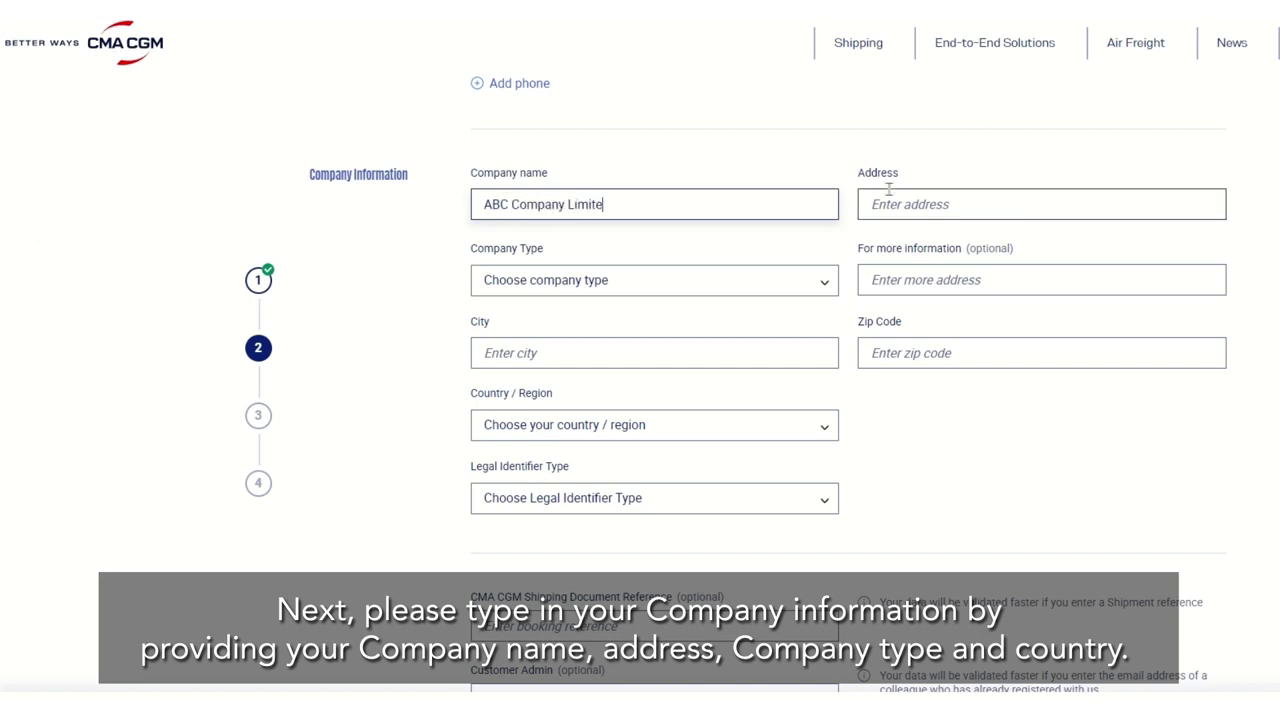
{"action": "left_click", "coordinate": [952, 192]}
{"action": "type", "text": "123 ABC Road"}
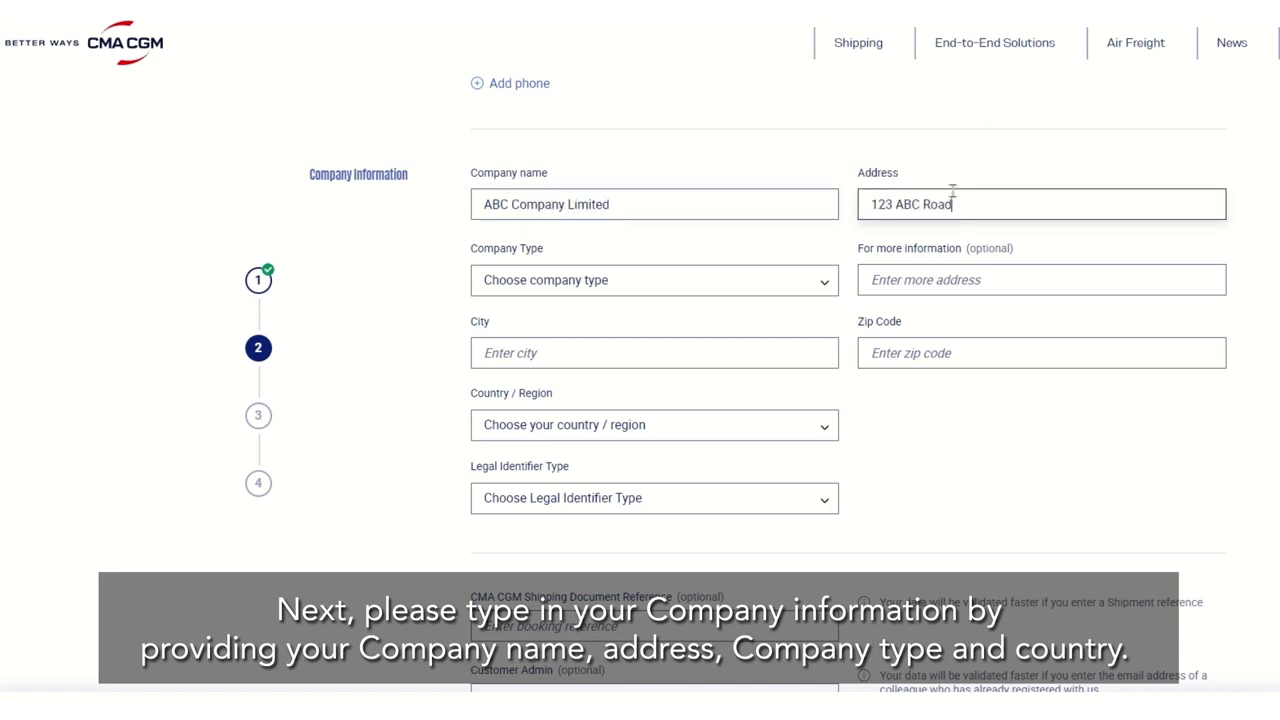
{"action": "left_click", "coordinate": [626, 282]}
{"action": "left_click", "coordinate": [571, 386]}
- Set city Singapore, country SINGAPORE, and a SINGAPORE - UEN LOCAL CO legal identifier with its reference number
{"action": "left_click", "coordinate": [600, 352]}
{"action": "type", "text": "Singapore"}
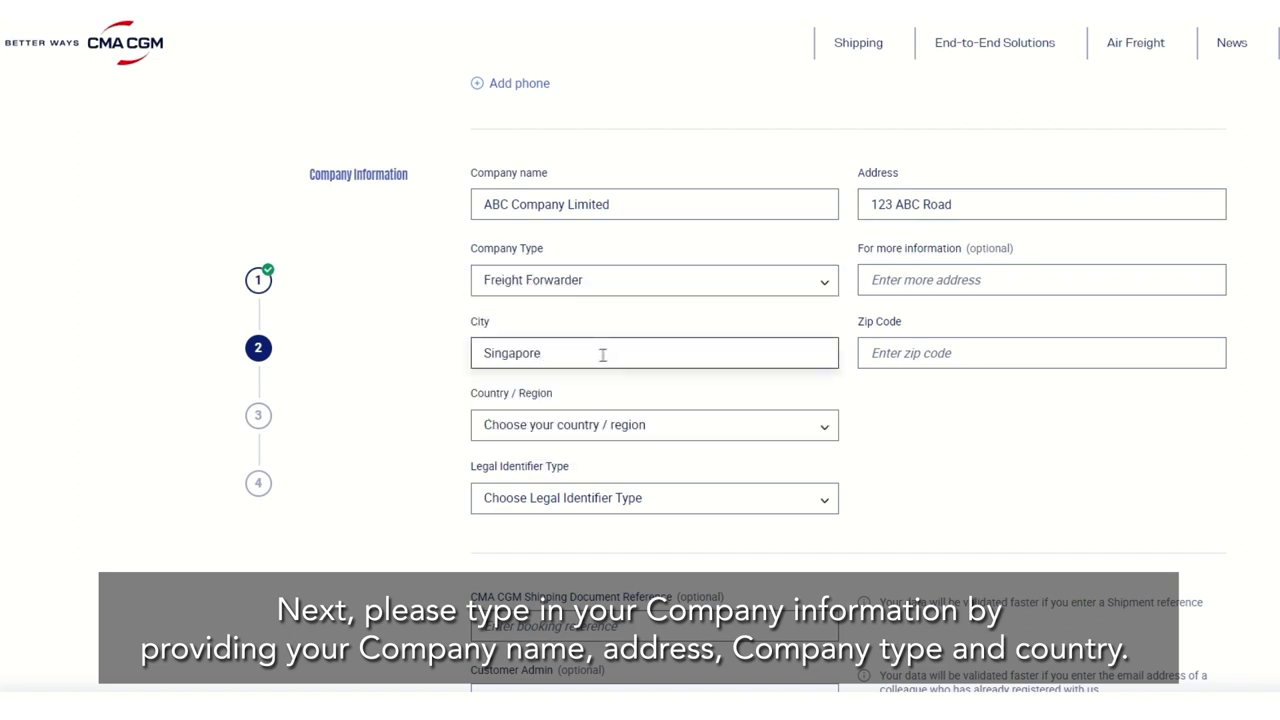
{"action": "left_click", "coordinate": [557, 420]}
{"action": "left_click", "coordinate": [557, 406]}
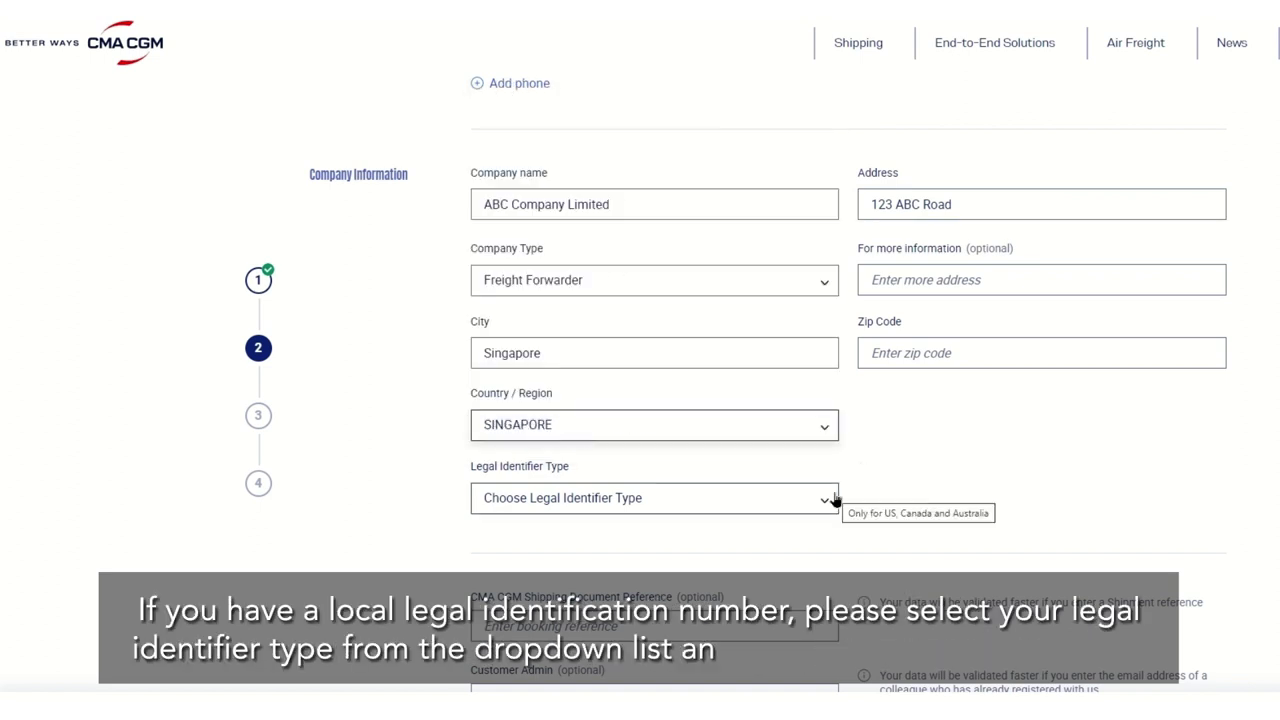
{"action": "left_click", "coordinate": [830, 499]}
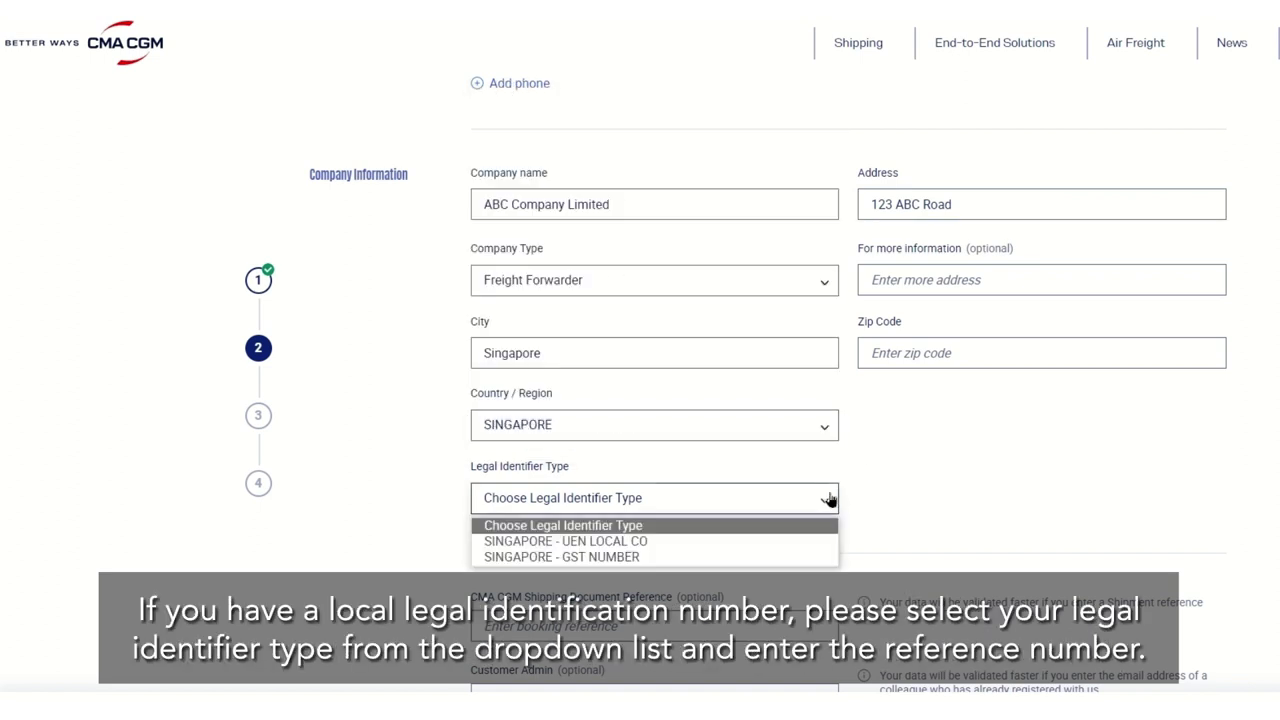
{"action": "left_click", "coordinate": [684, 542]}
{"action": "left_click", "coordinate": [885, 497]}
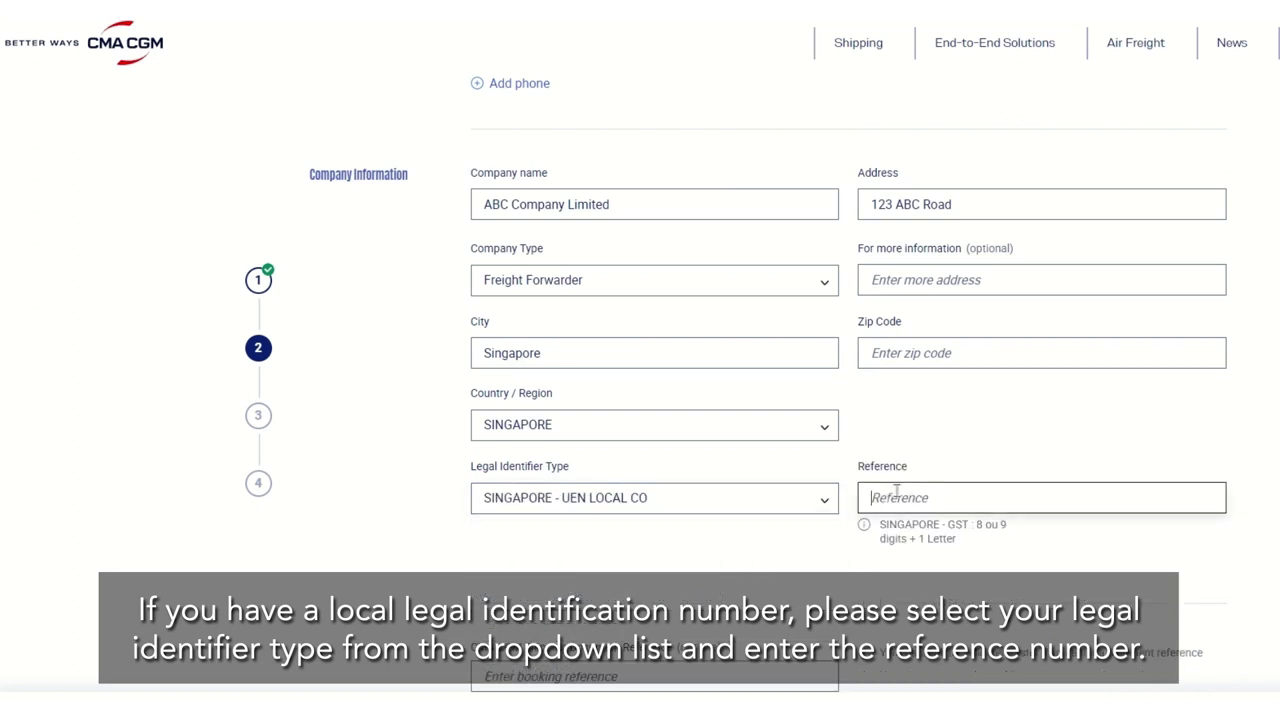
{"action": "type", "text": "12345678A"}
- Enter the booking number as CMA CGM Shipping Document Reference and continue to Check Information
{"action": "scroll", "coordinate": [1050, 547], "scroll_direction": "down", "scroll_amount": 5}
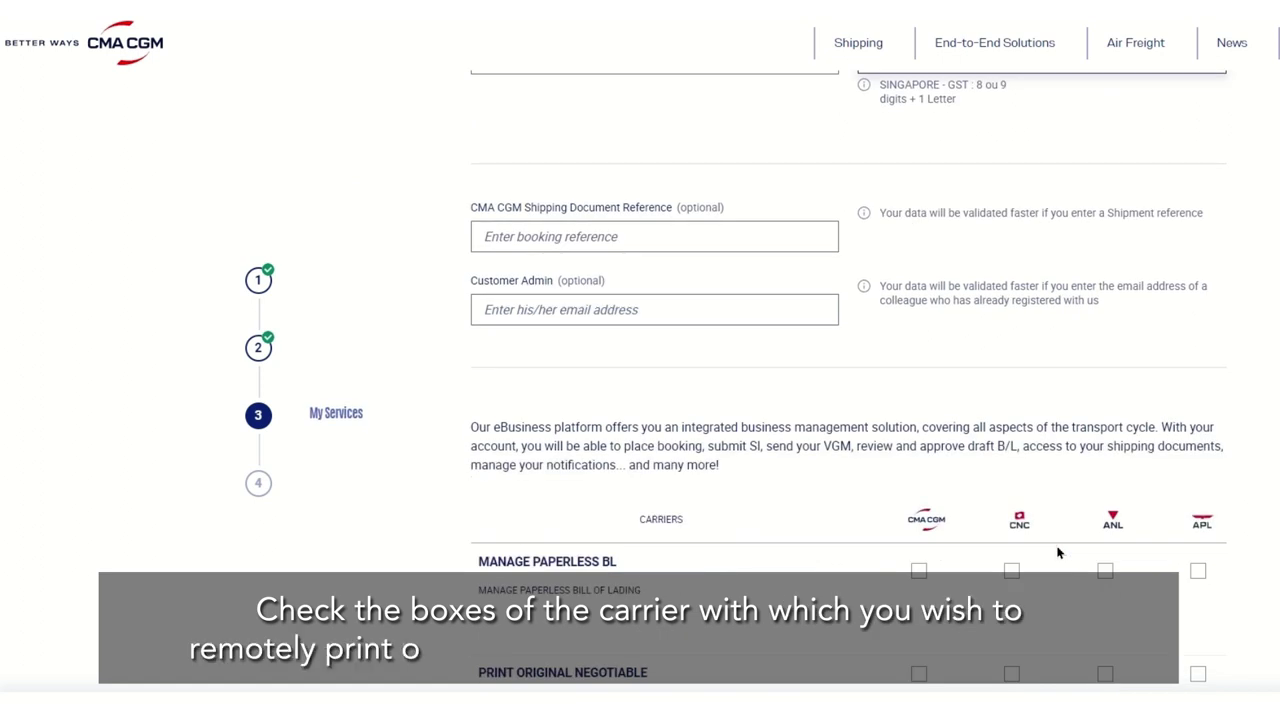
{"action": "left_click", "coordinate": [549, 228]}
{"action": "type", "text": "SIJ01234567"}
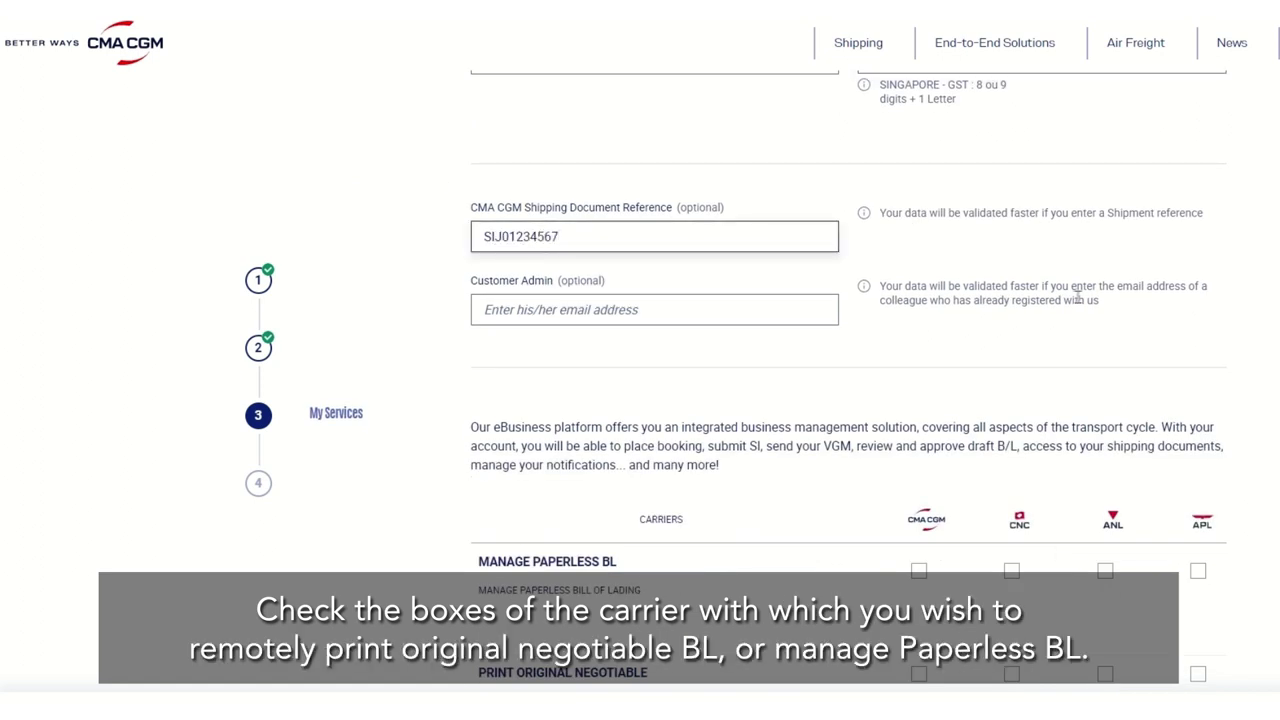
{"action": "scroll", "coordinate": [1080, 300], "scroll_direction": "down", "scroll_amount": 3}
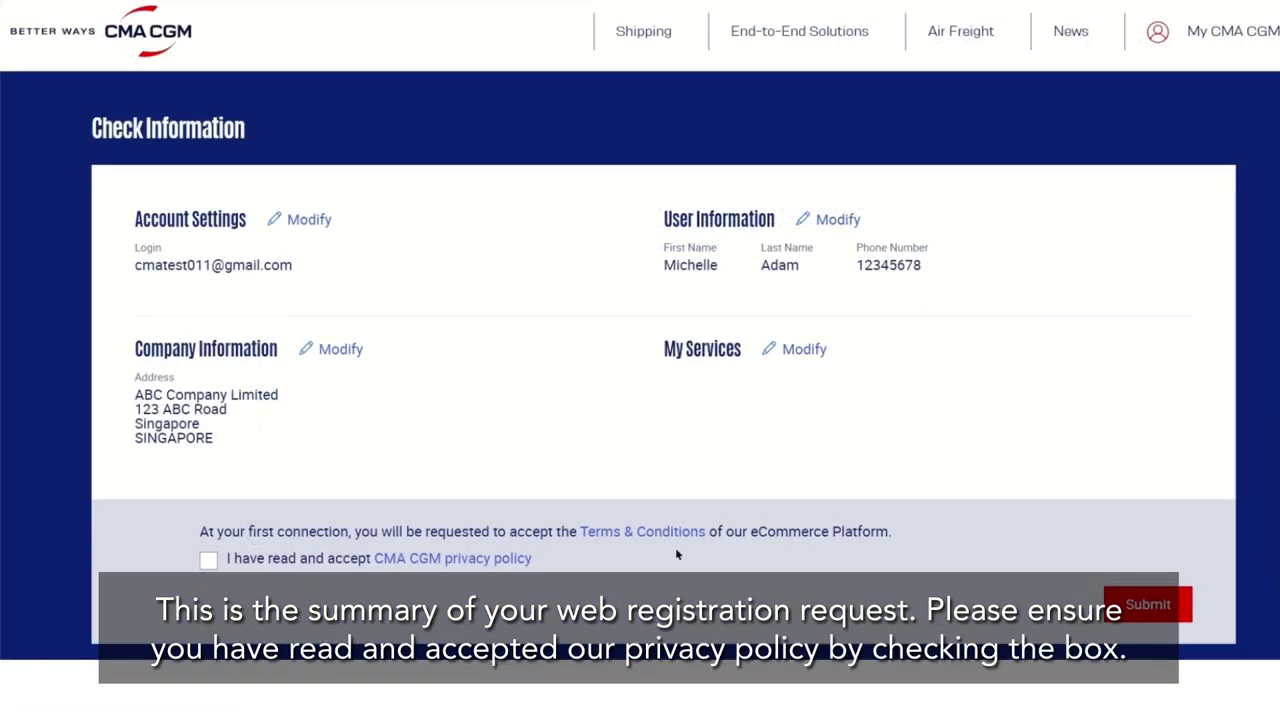
- Accept the CMA CGM privacy policy and submit the registration request
{"action": "left_click", "coordinate": [208, 561]}
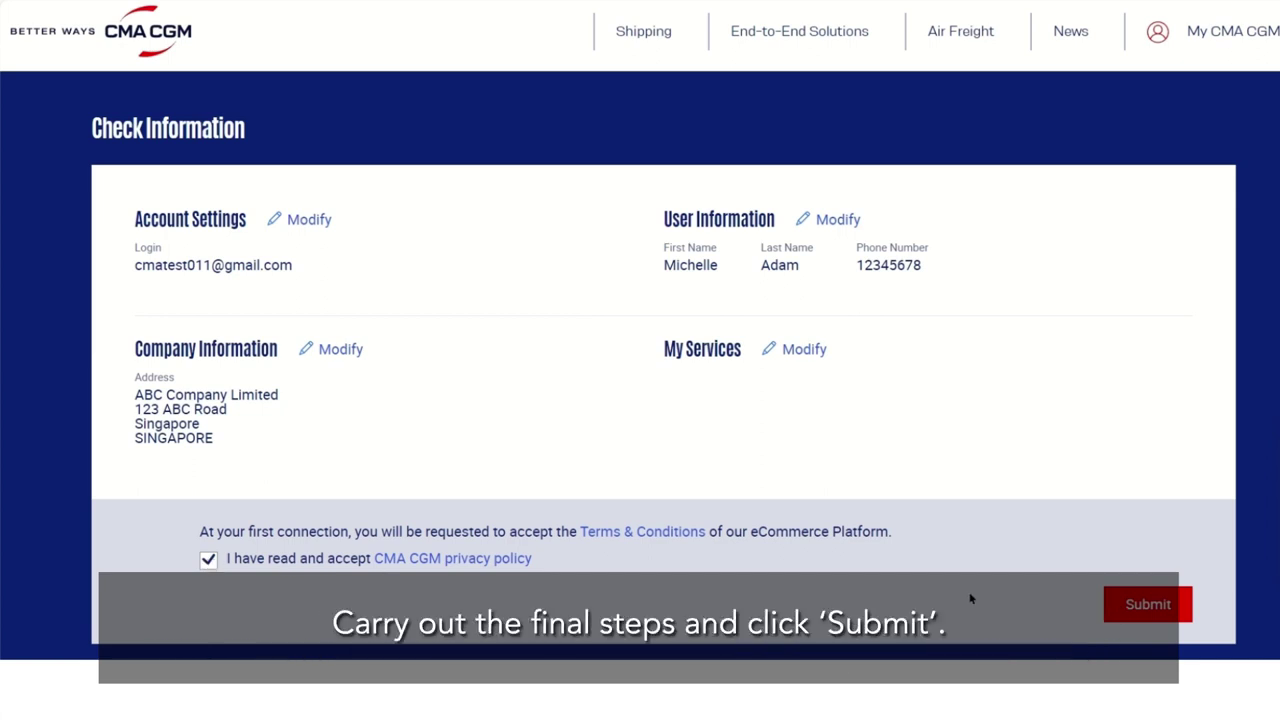
{"action": "left_click", "coordinate": [1165, 603]}
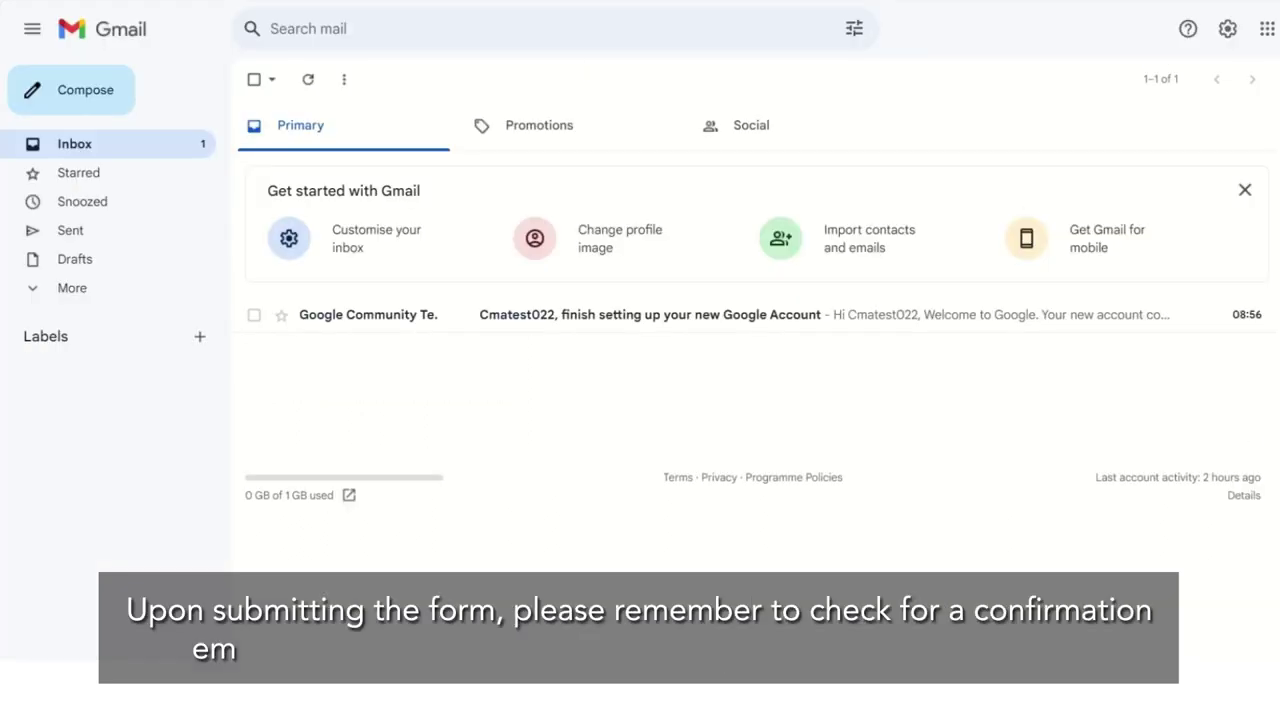
- Refresh the Gmail inbox and open the CMA Website 'Confirmation Email'
{"action": "left_click", "coordinate": [122, 144]}
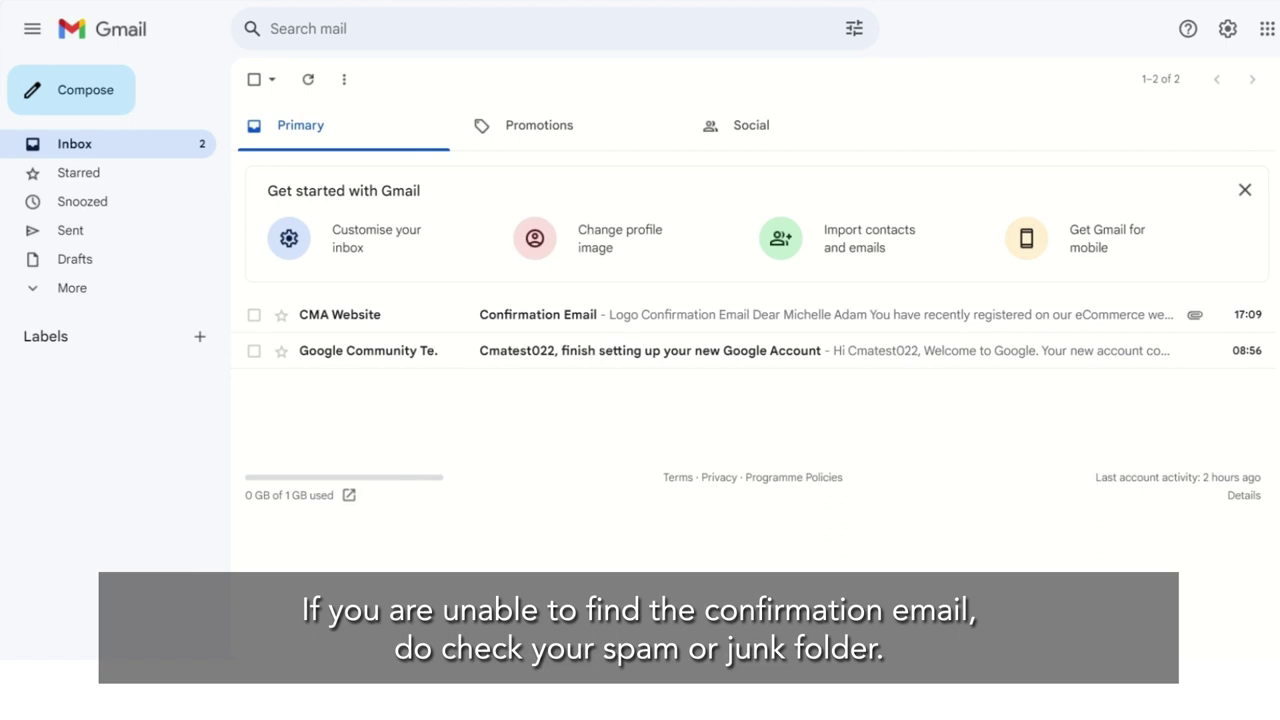
{"action": "left_click", "coordinate": [333, 318]}
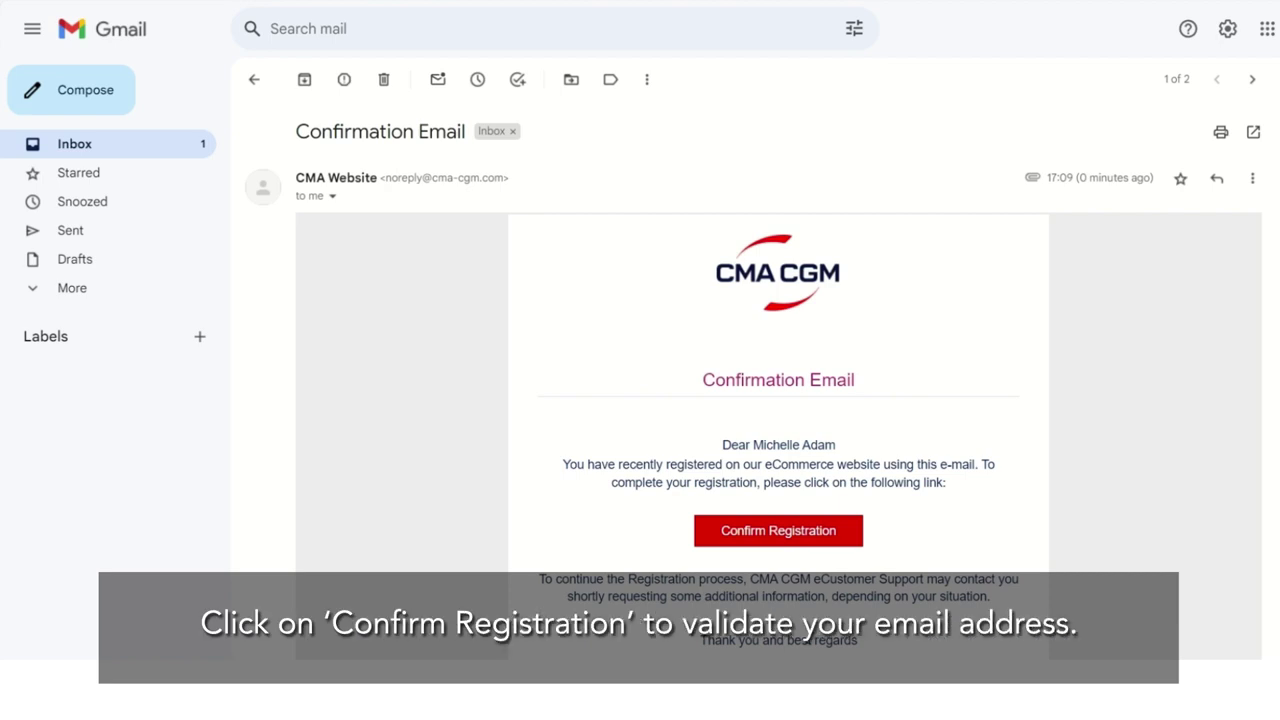
- Confirm the registration from the email, then enter the new account's login e-mail and password on Sign In
{"action": "left_click", "coordinate": [786, 541]}
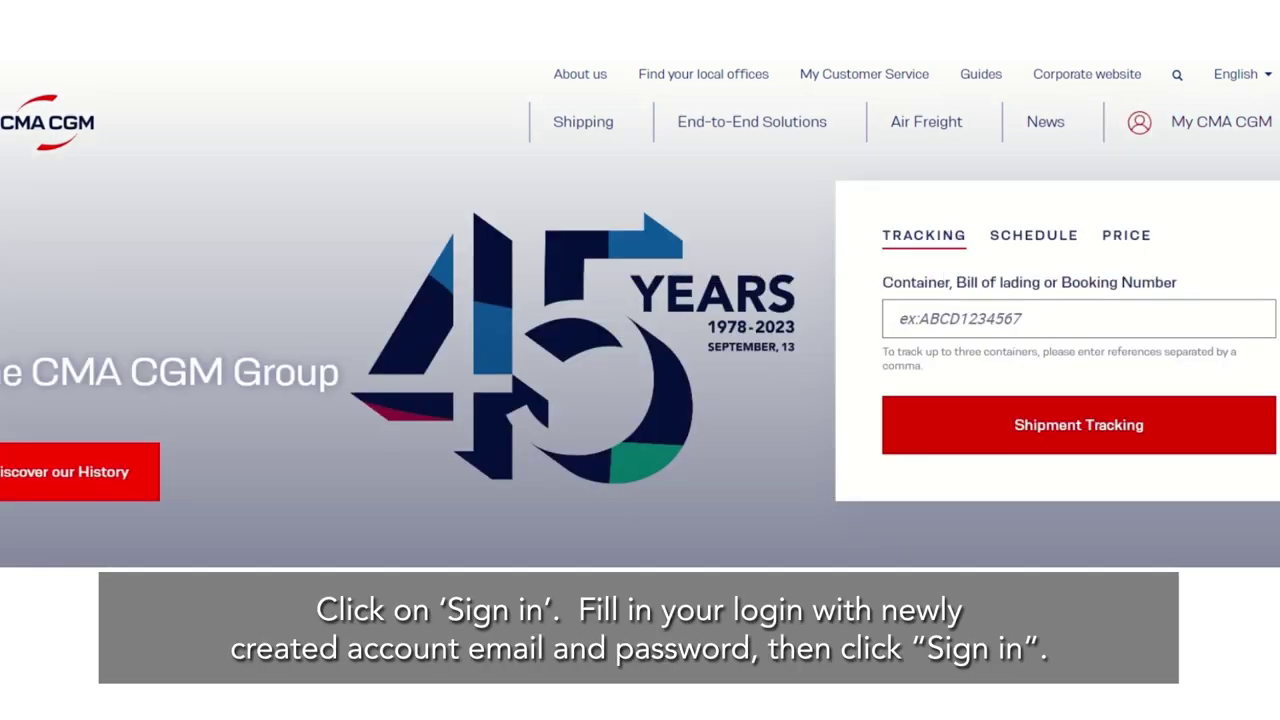
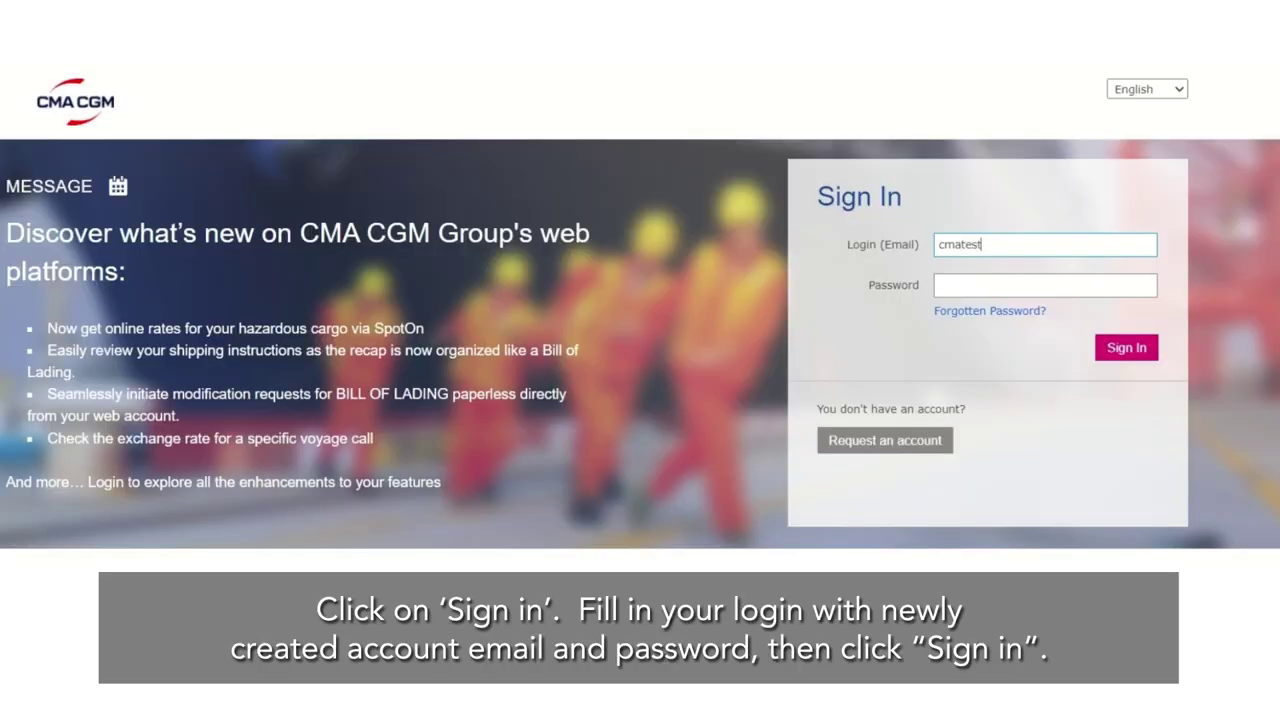
{"action": "left_click", "coordinate": [1045, 285]}
{"action": "type", "text": "••••••••••"}
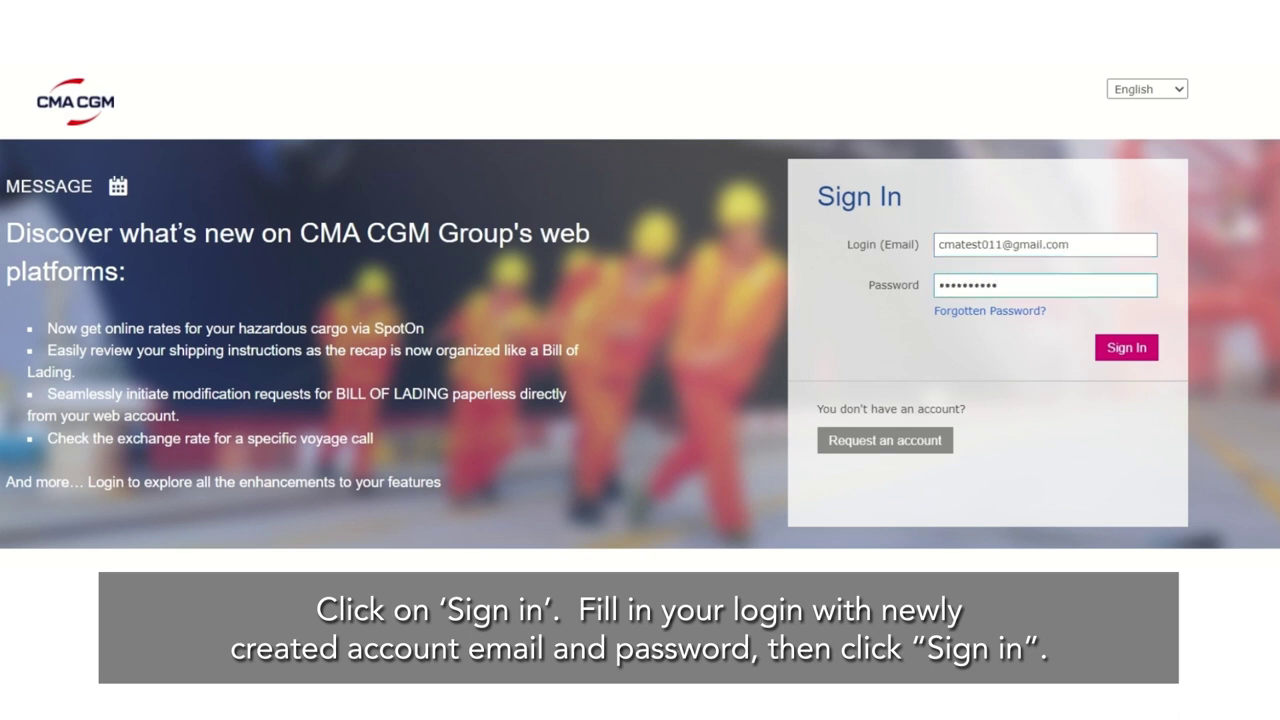